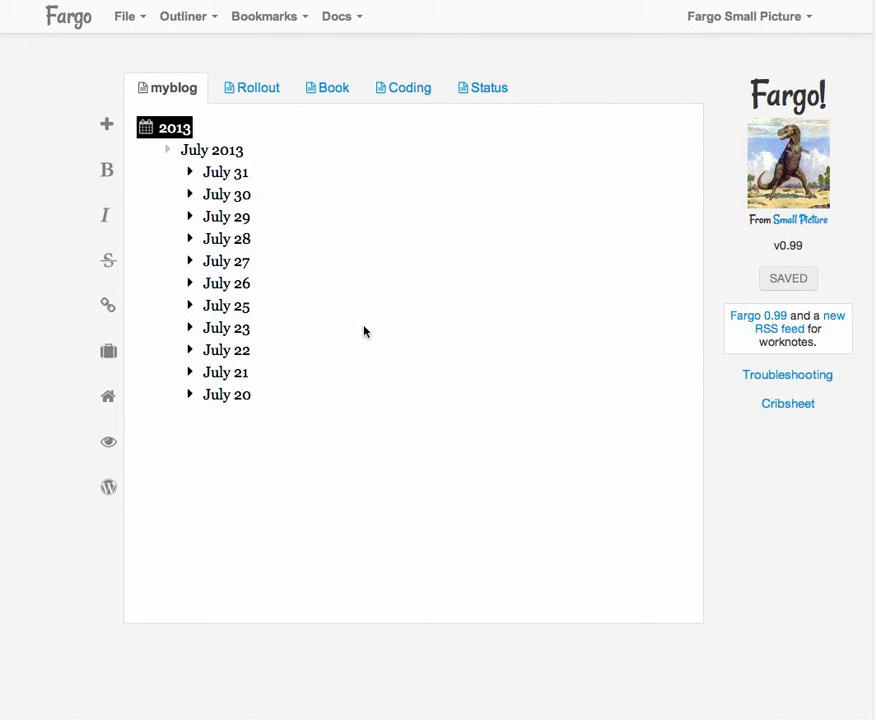
Browse the Status and myblog outlines, expanding July 31, July 30 and a post, then collapsing it.
click(476, 91)
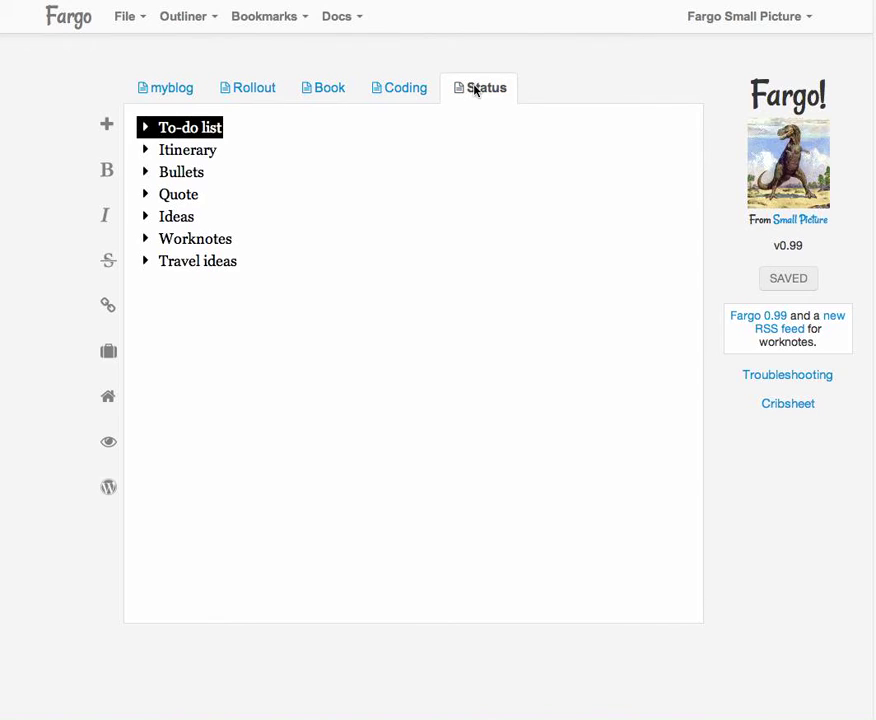
click(164, 93)
click(188, 172)
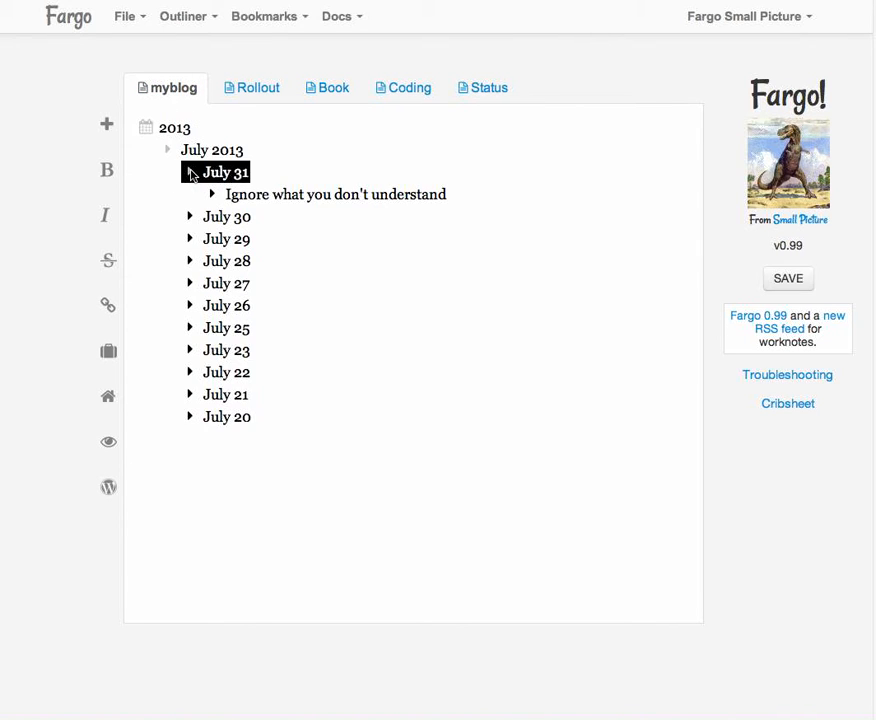
double_click(190, 217)
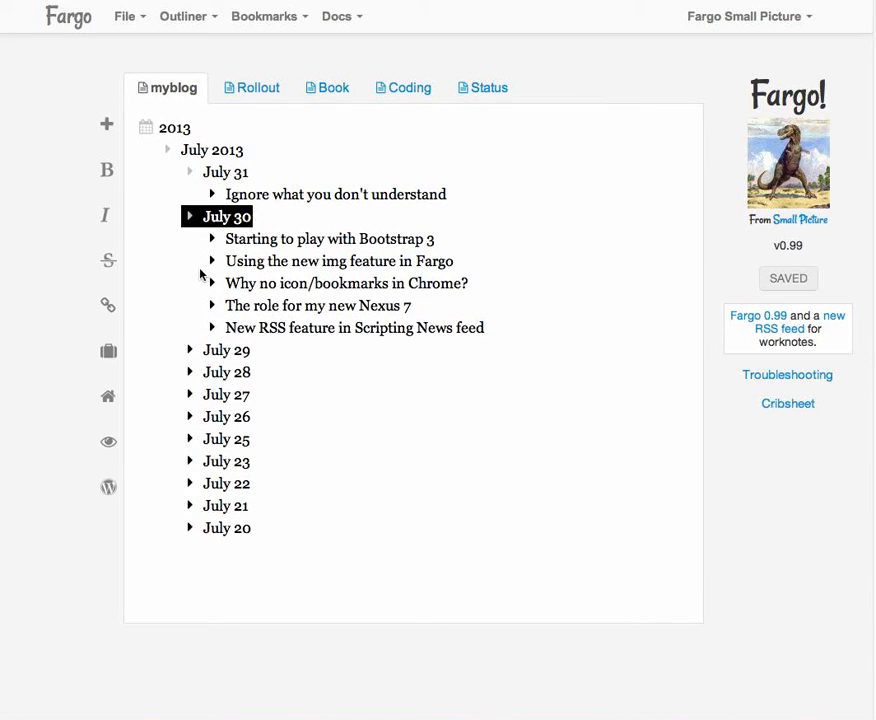
double_click(211, 283)
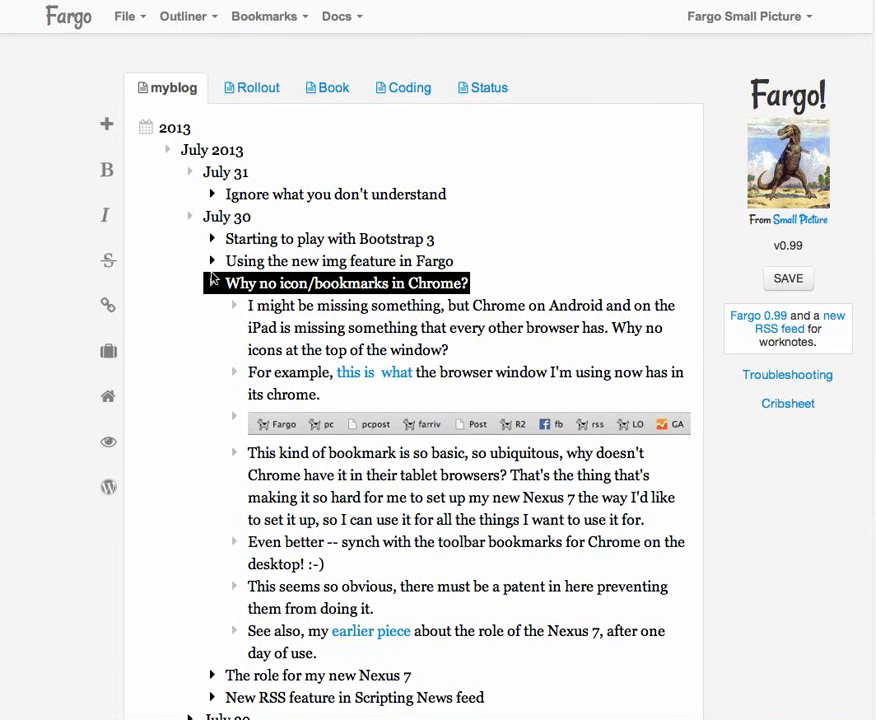
double_click(211, 283)
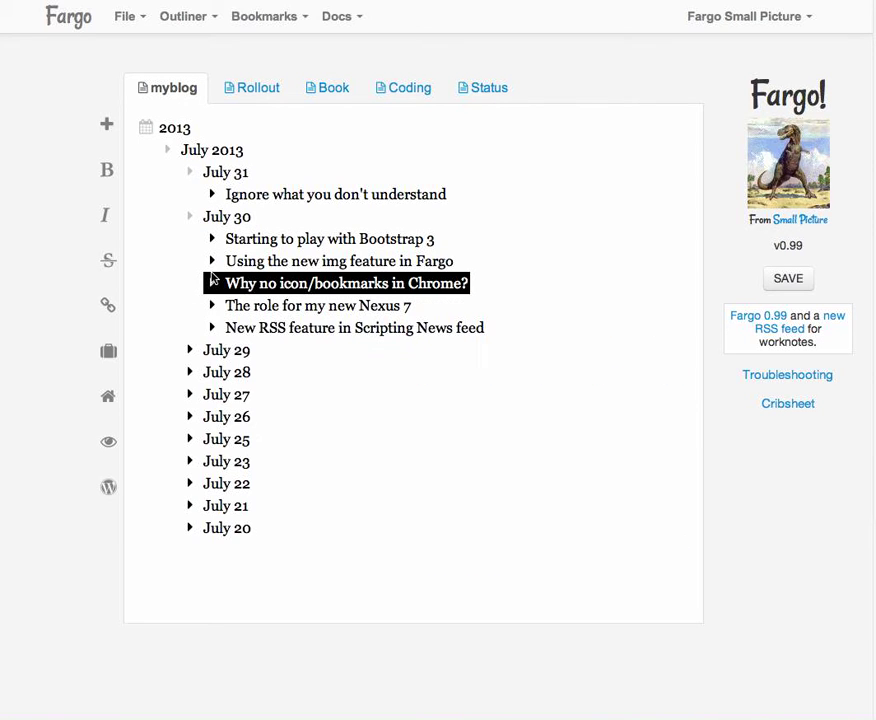
Collapse the July 2013 heading so only it remains under 2013, leaving 2013 selected.
click(148, 128)
double_click(167, 150)
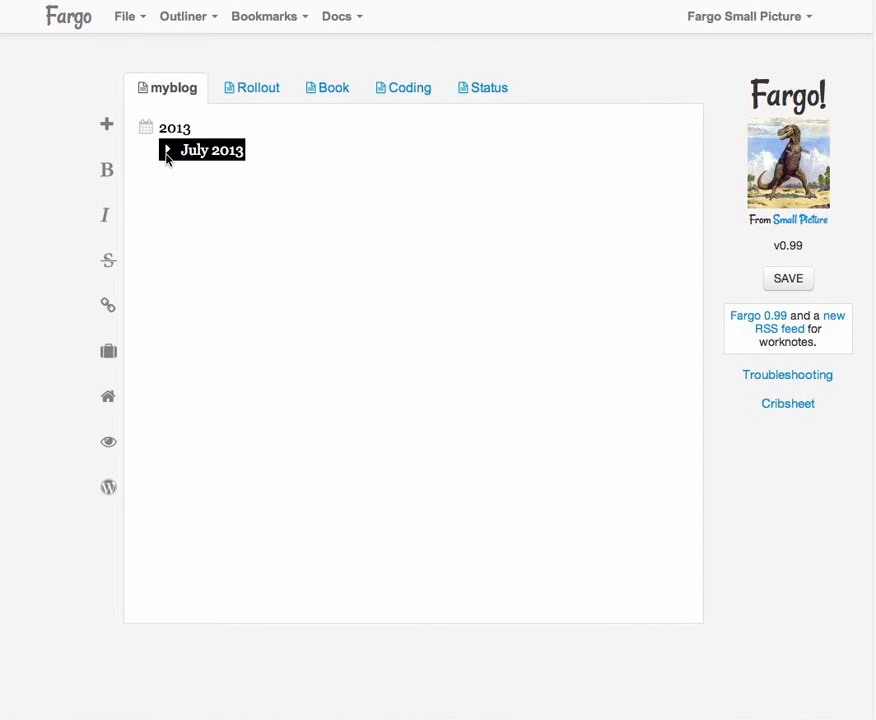
click(148, 128)
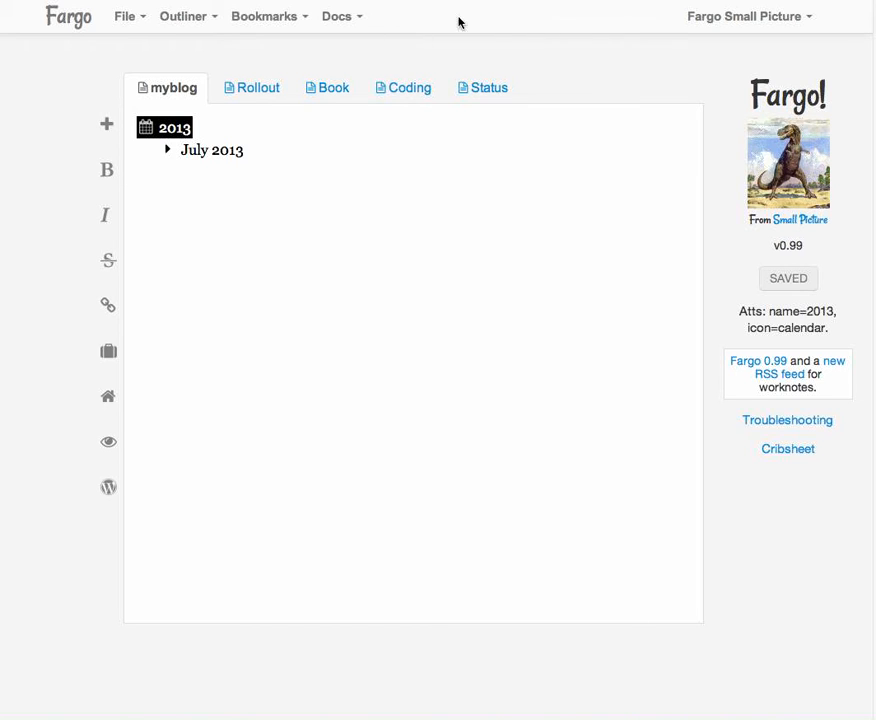
Create a new empty outline titled menubar via File > New.
click(140, 20)
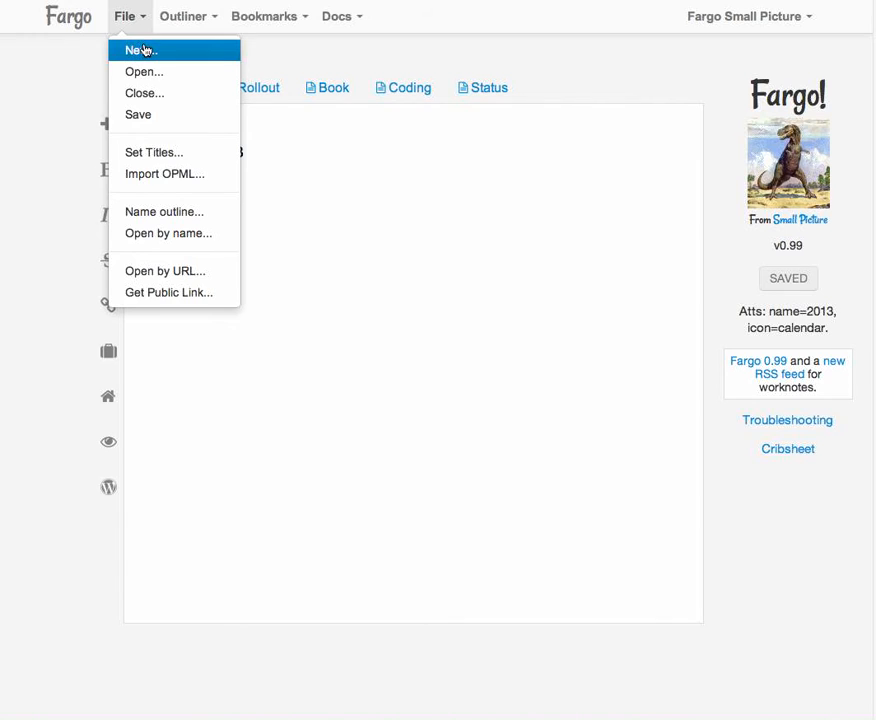
click(145, 50)
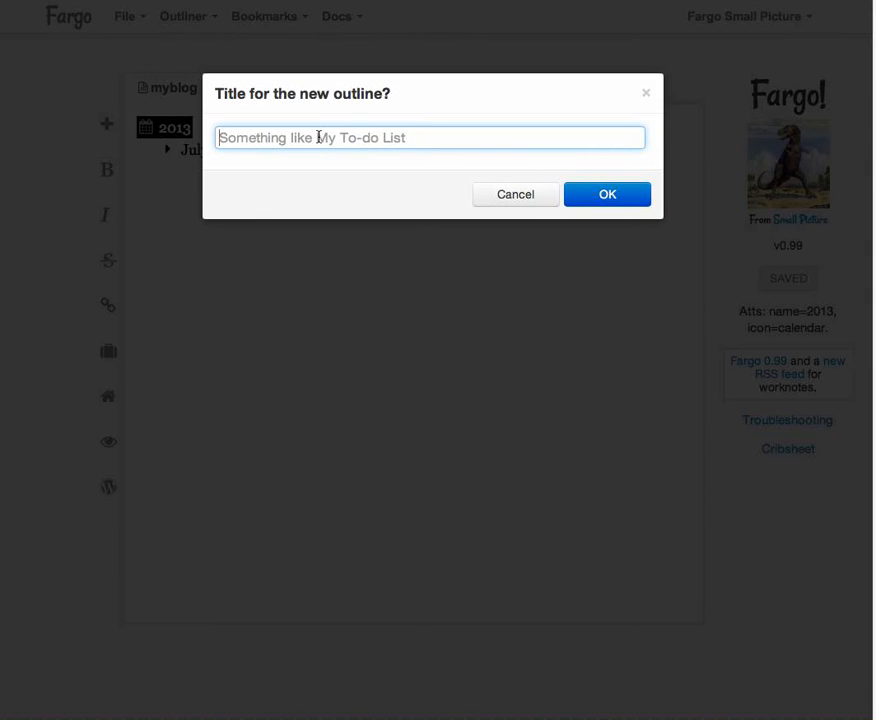
text(menubar)
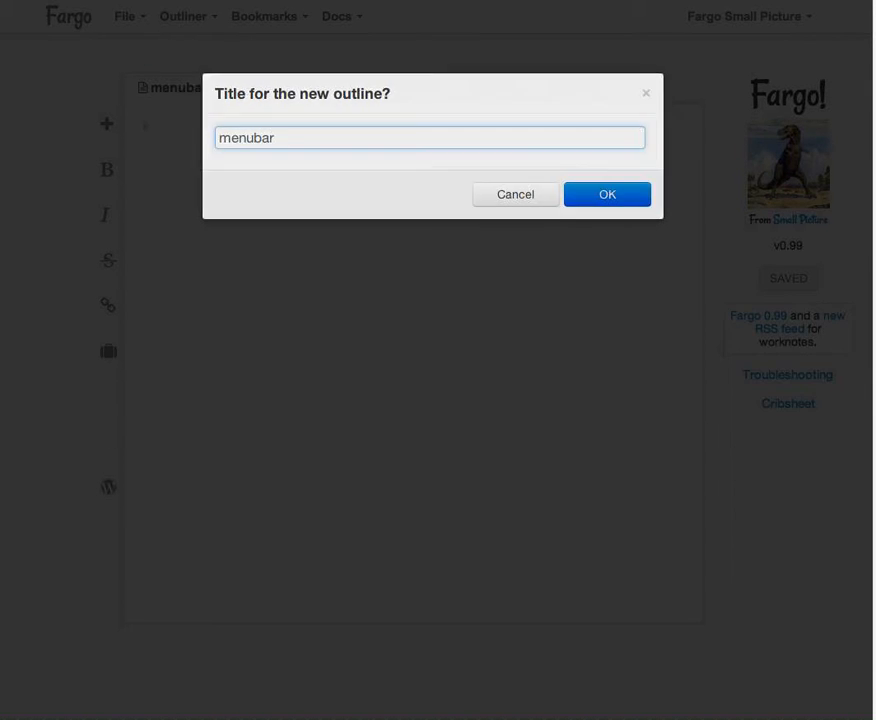
key(Return)
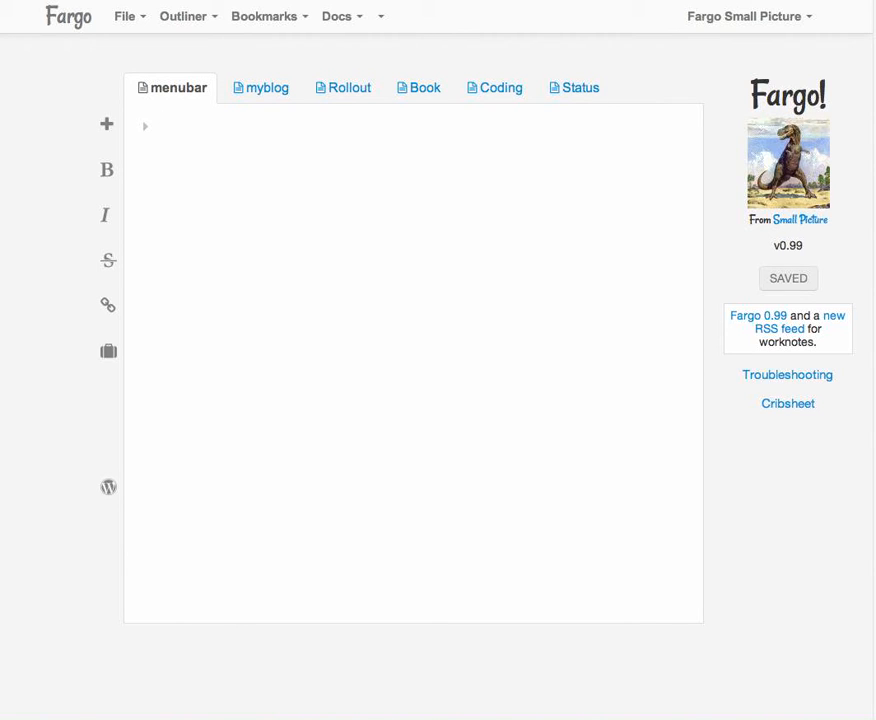
text(My Sc)
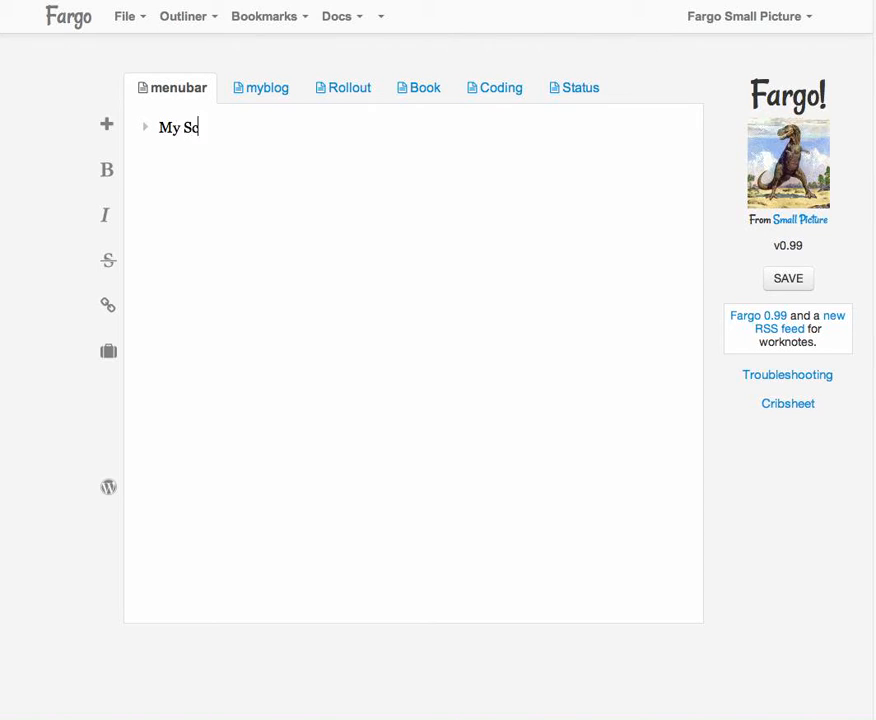
text(ripts)
Nest Hello World under My Scripts and the alert ("Hello World!"); line under Hello World.
key(Return)
key(Tab)
text(H)
text(ello World)
key(Return)
key(Tab)
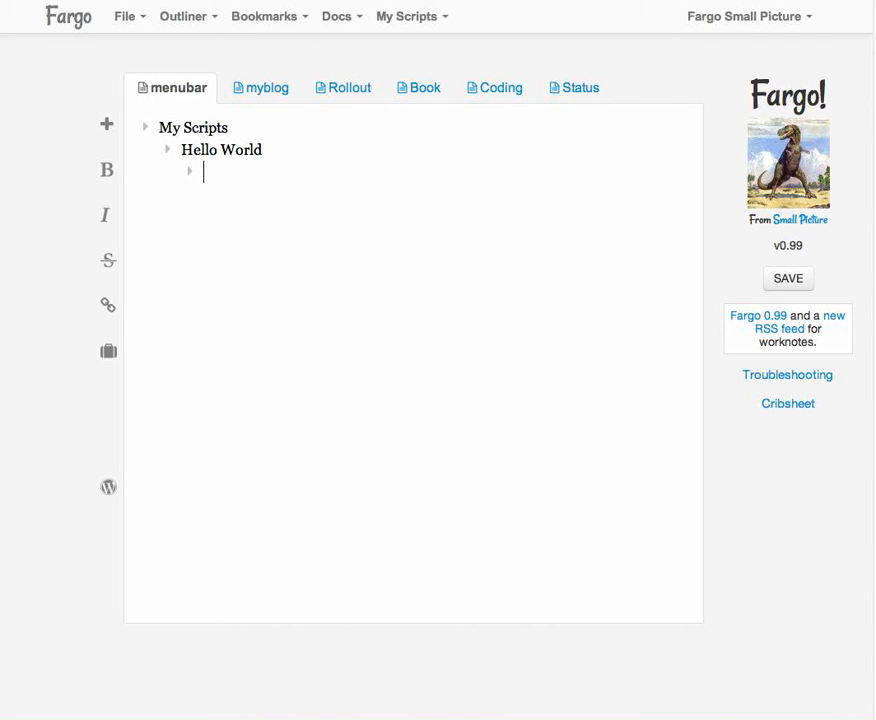
text(alert)
text( ("Hello W)
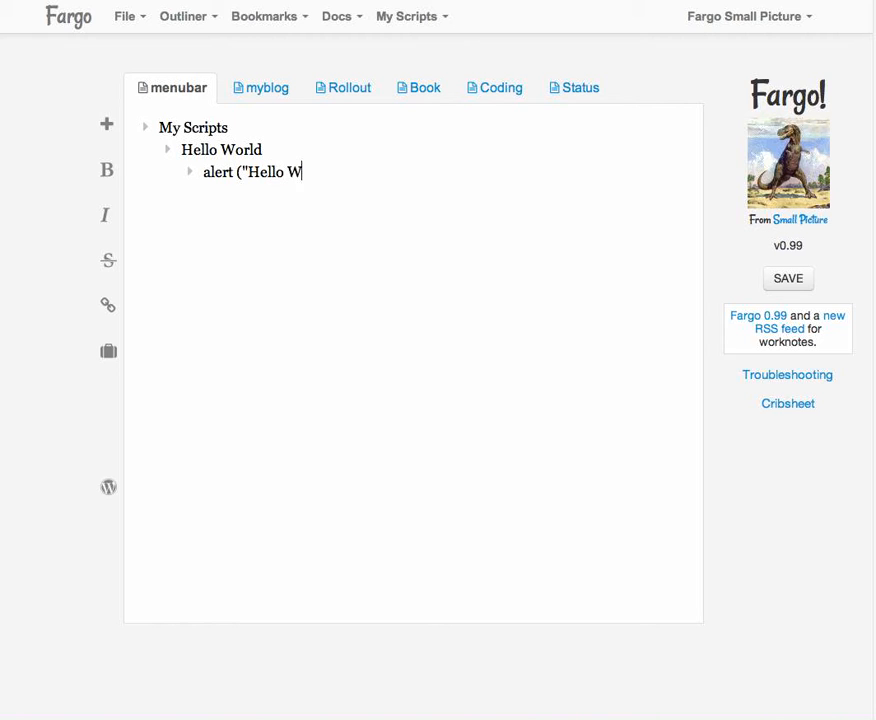
text(orld!");)
click(191, 172)
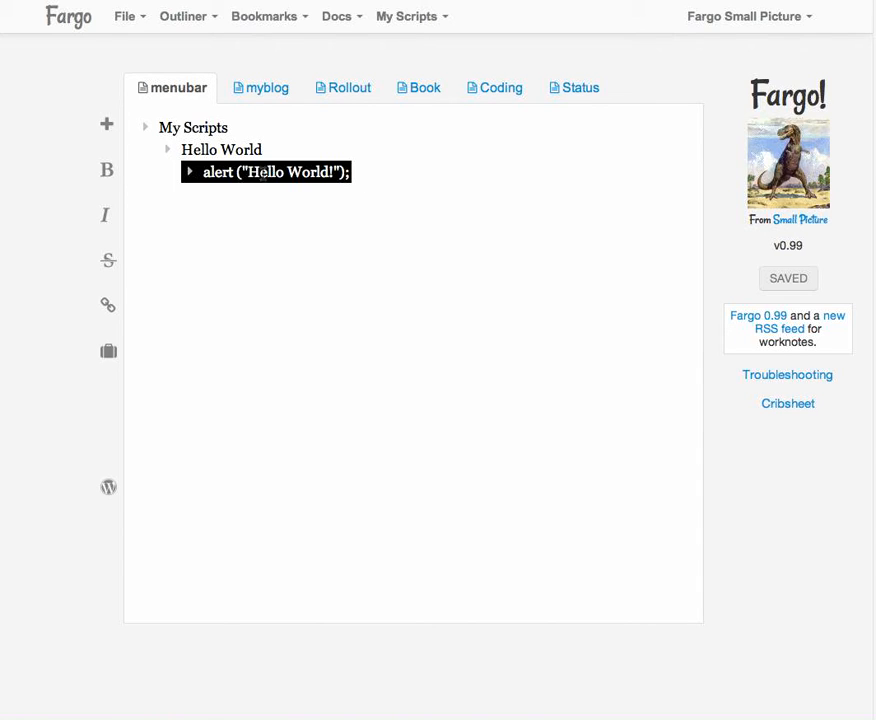
click(438, 22)
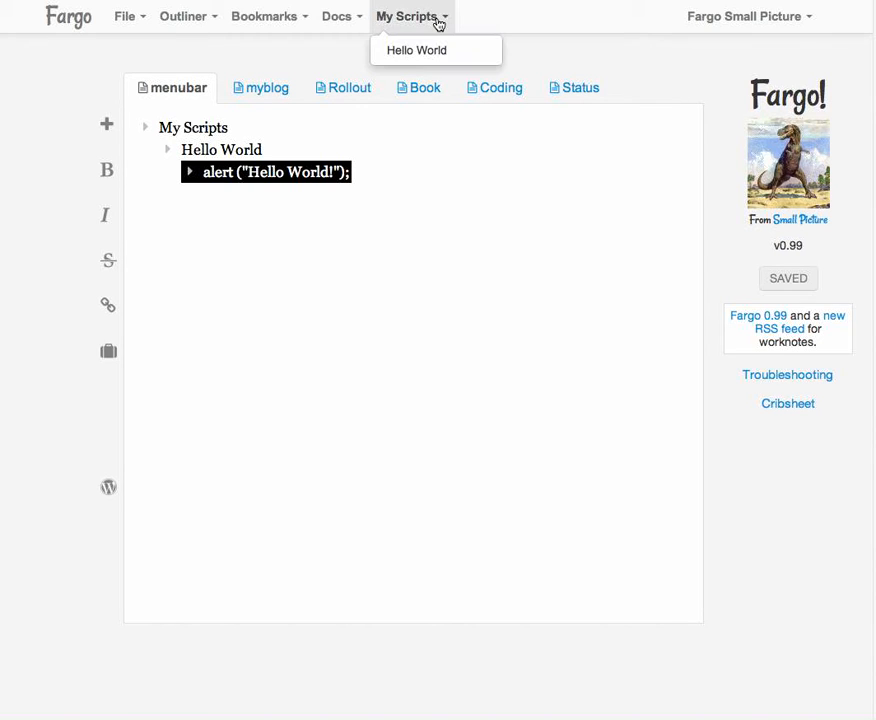
click(438, 49)
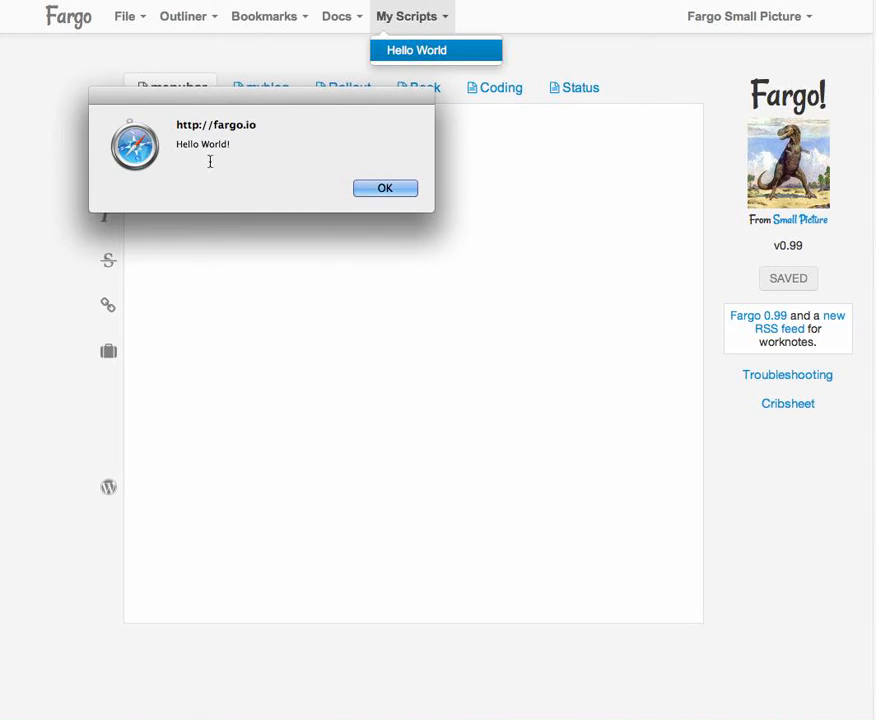
click(385, 188)
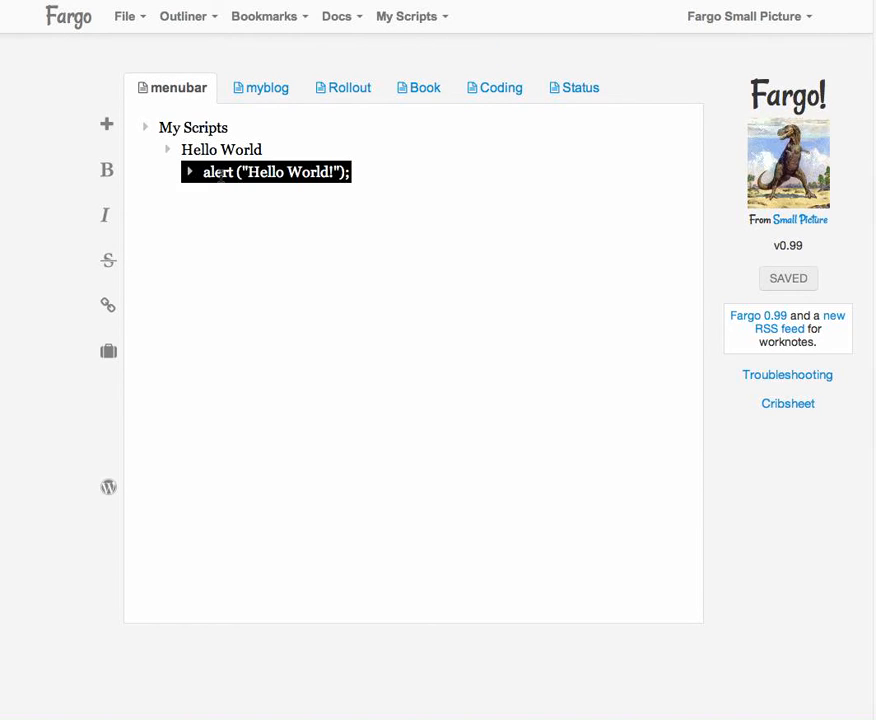
Edit the script line to read dialog.alert ("Hello World!");.
double_click(218, 172)
text(dia)
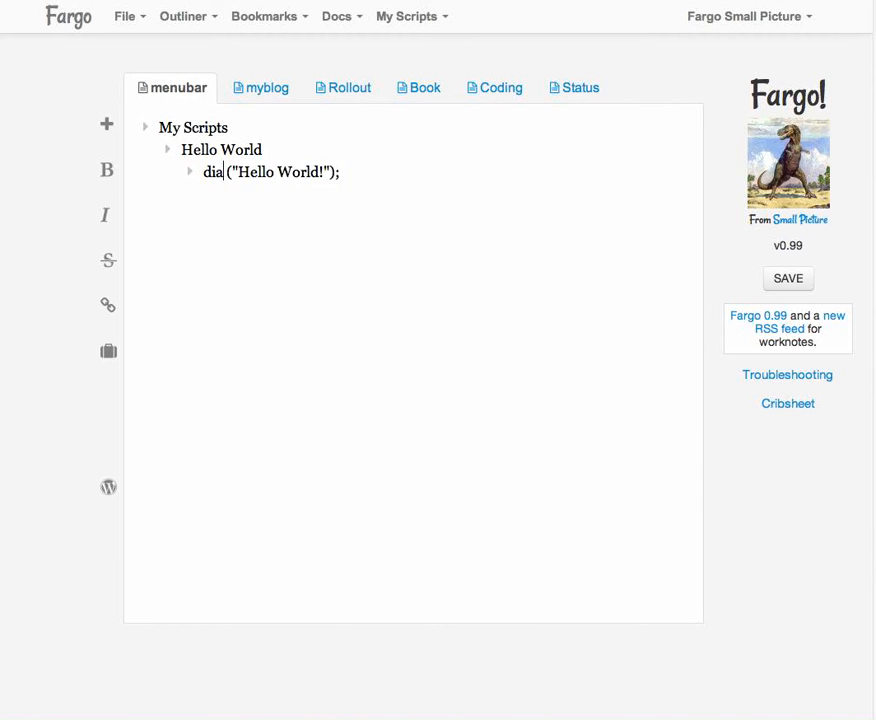
text(log.alert)
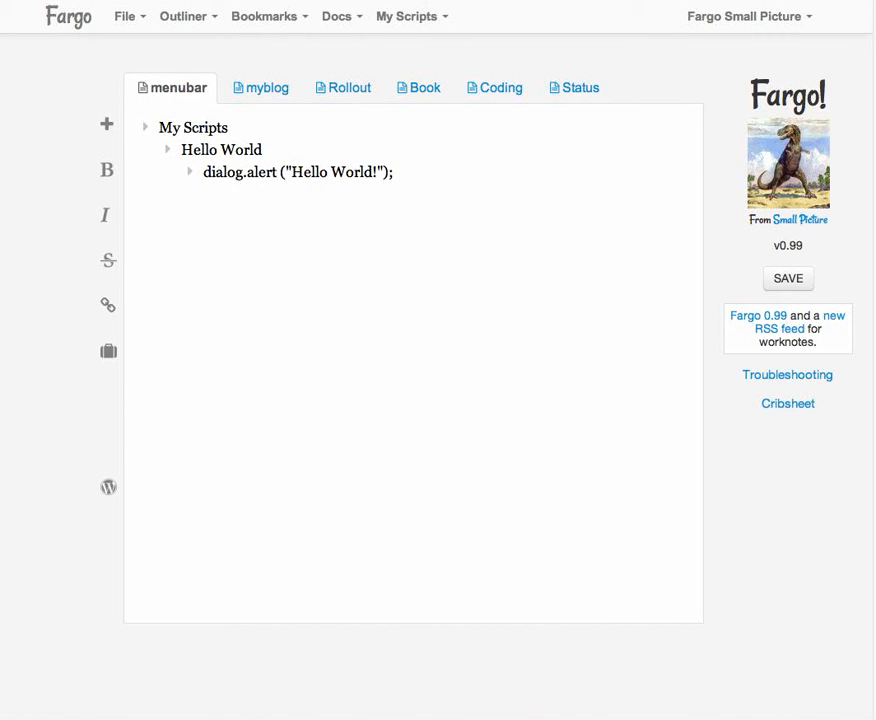
click(189, 176)
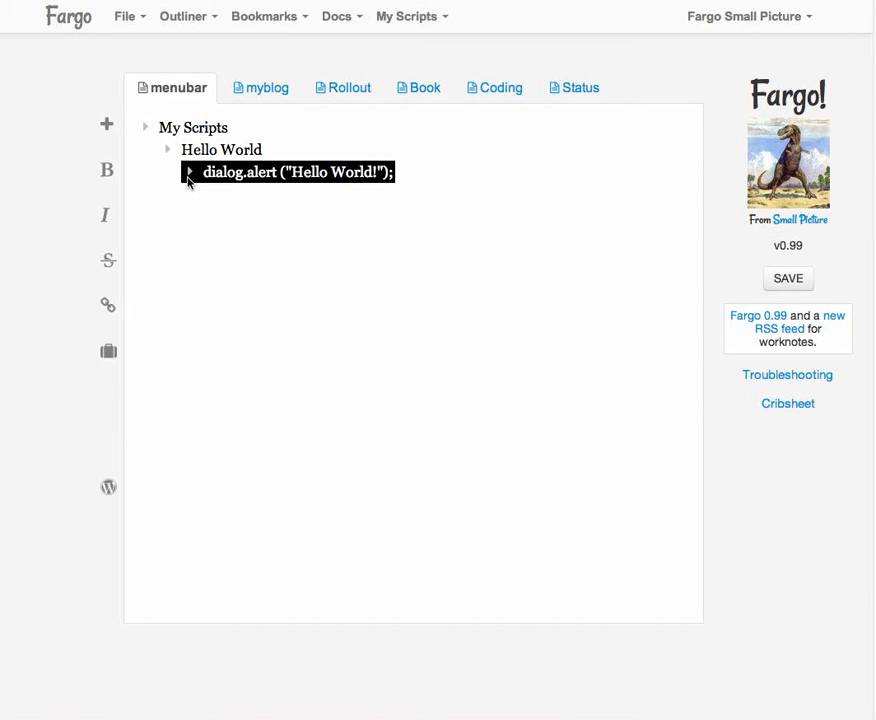
Run the Hello World command from the My Scripts menu and dismiss its Hello World! alert.
click(410, 16)
click(416, 50)
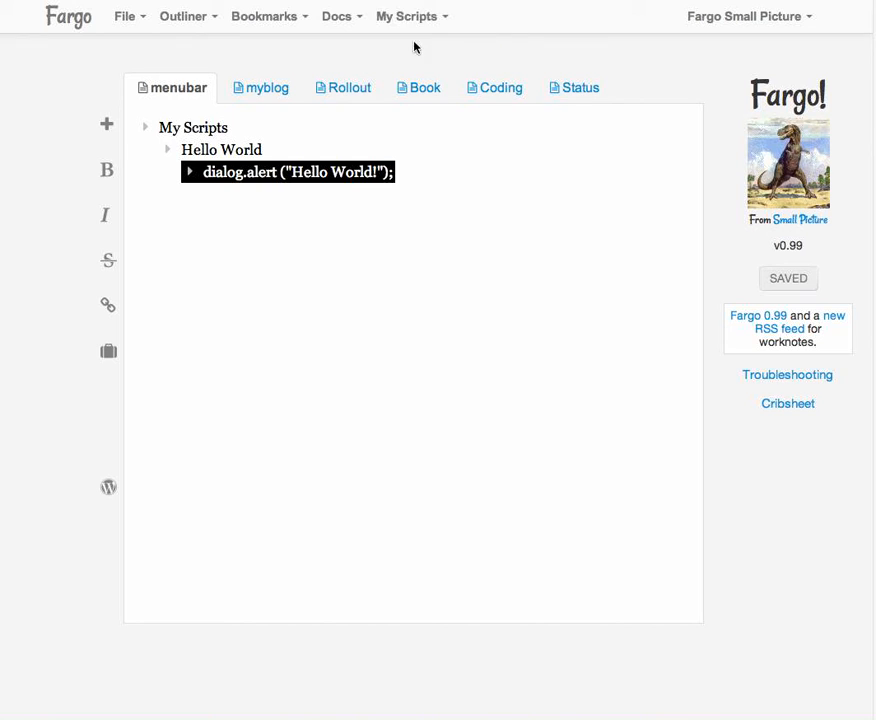
click(417, 22)
click(416, 51)
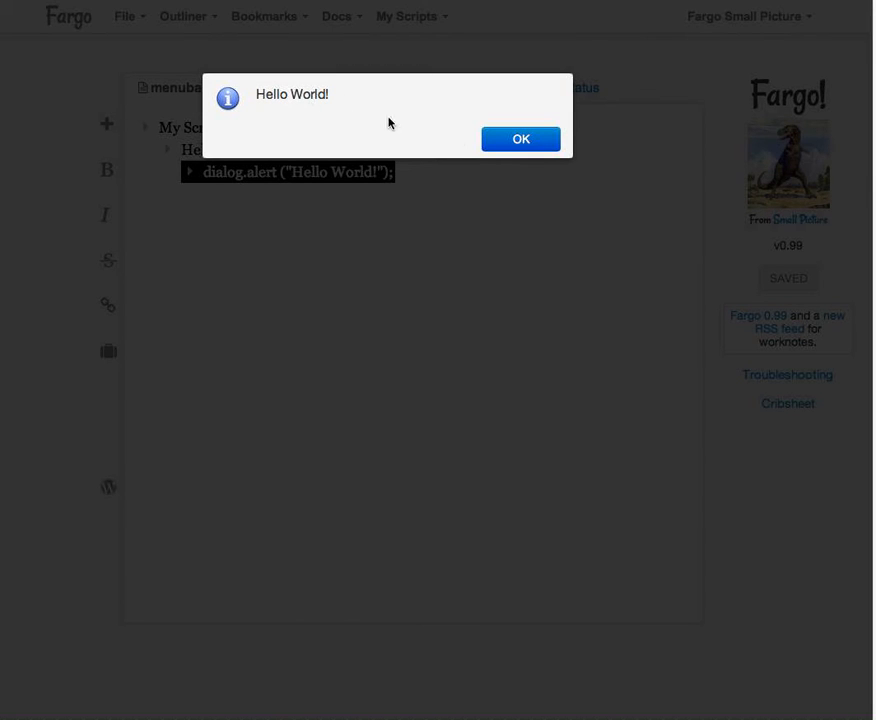
click(521, 139)
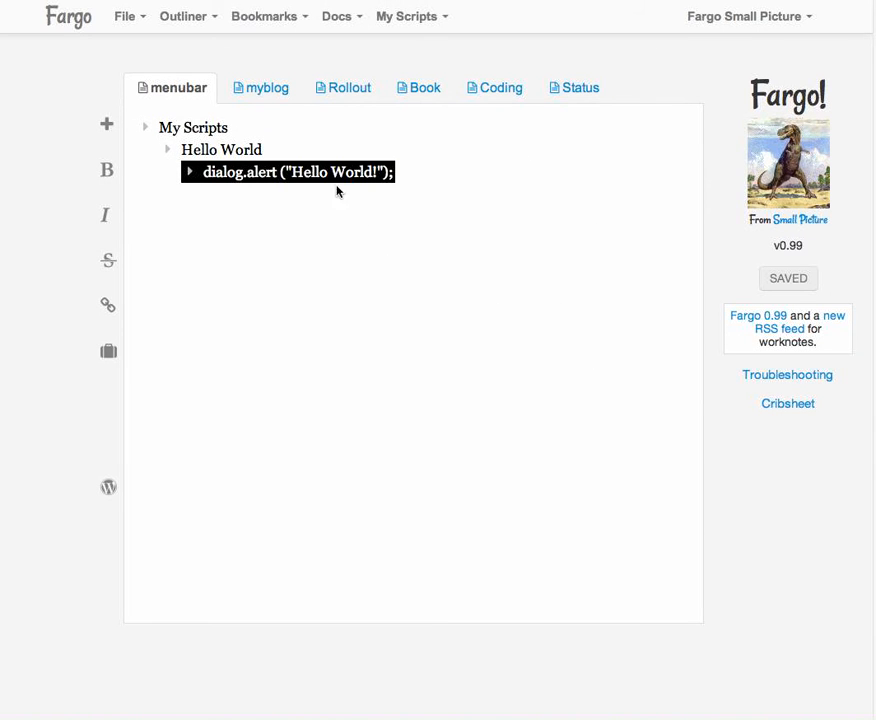
click(268, 150)
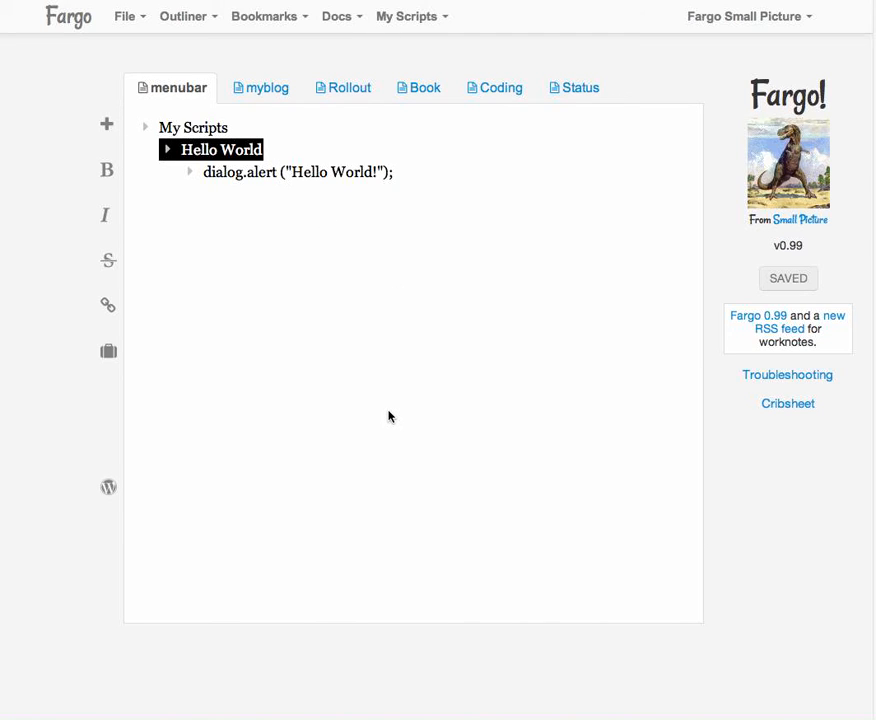
Add an Another command headline with child alert ("Hi Mom") and save the outline.
key(Return)
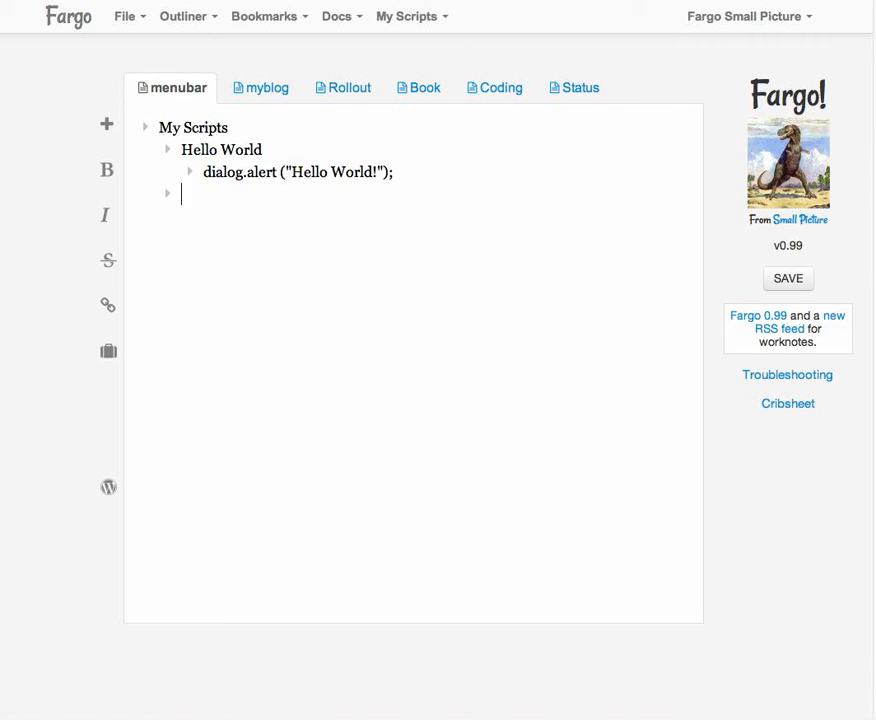
text(Another com)
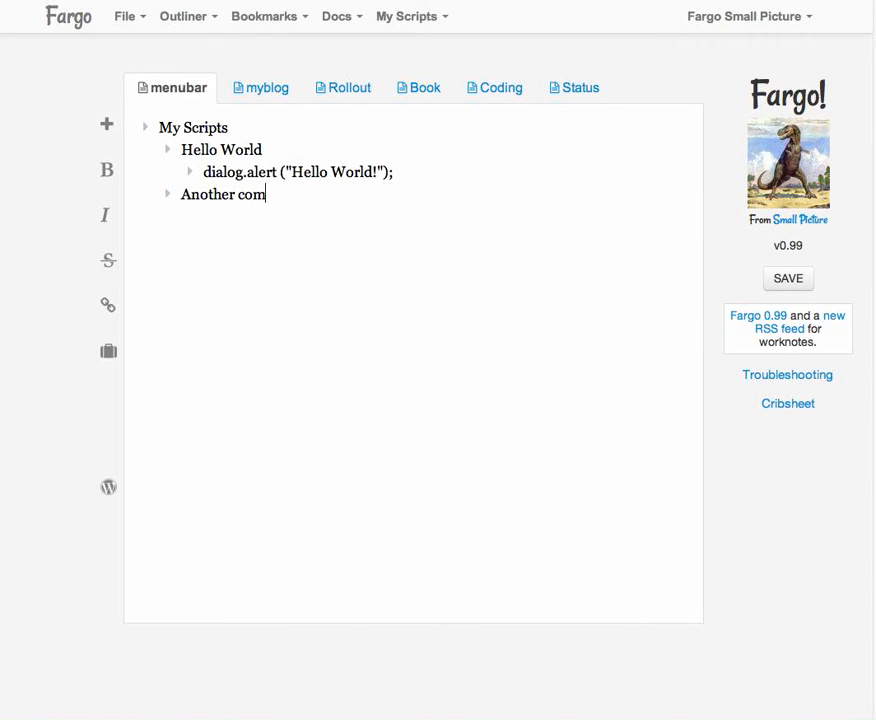
text(mand)
key(Return)
key(Tab)
text(al)
text(ert ("Hi)
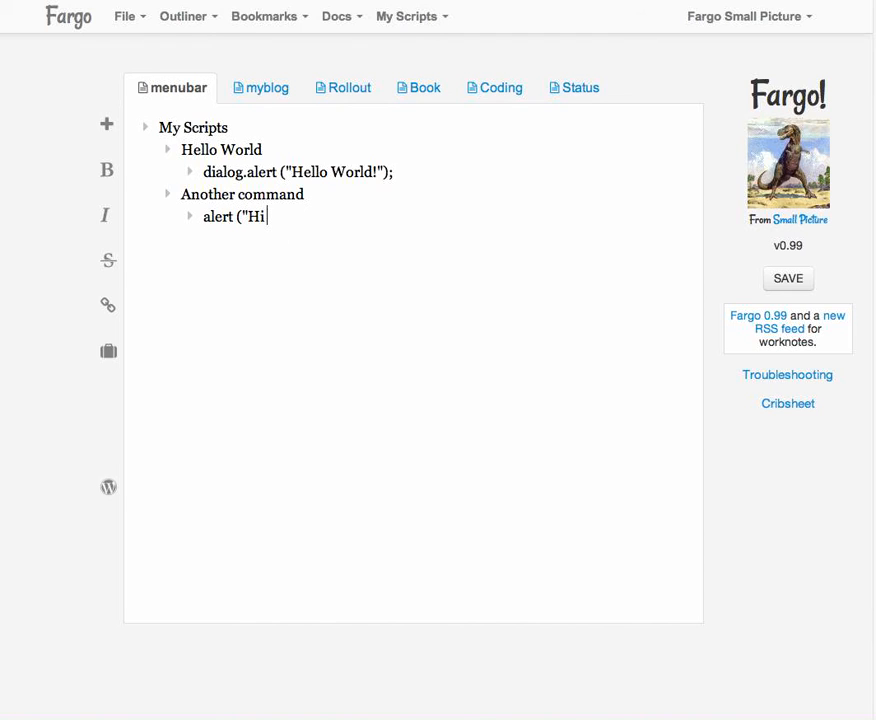
text( Mom")
text())
key(ctrl+s)
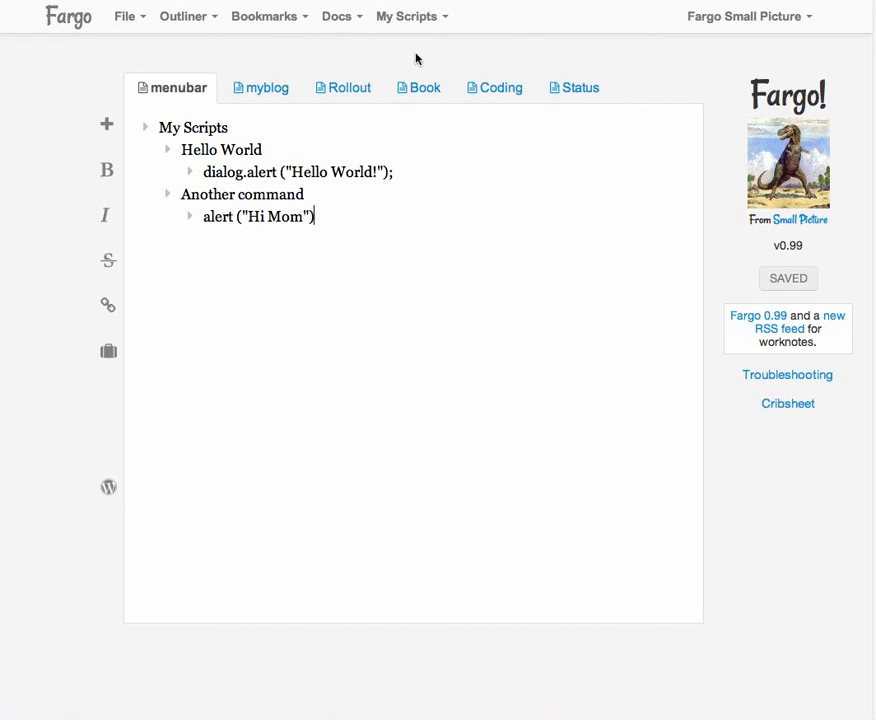
Run Another command from the My Scripts menu and dismiss the Hi Mom alert.
click(189, 217)
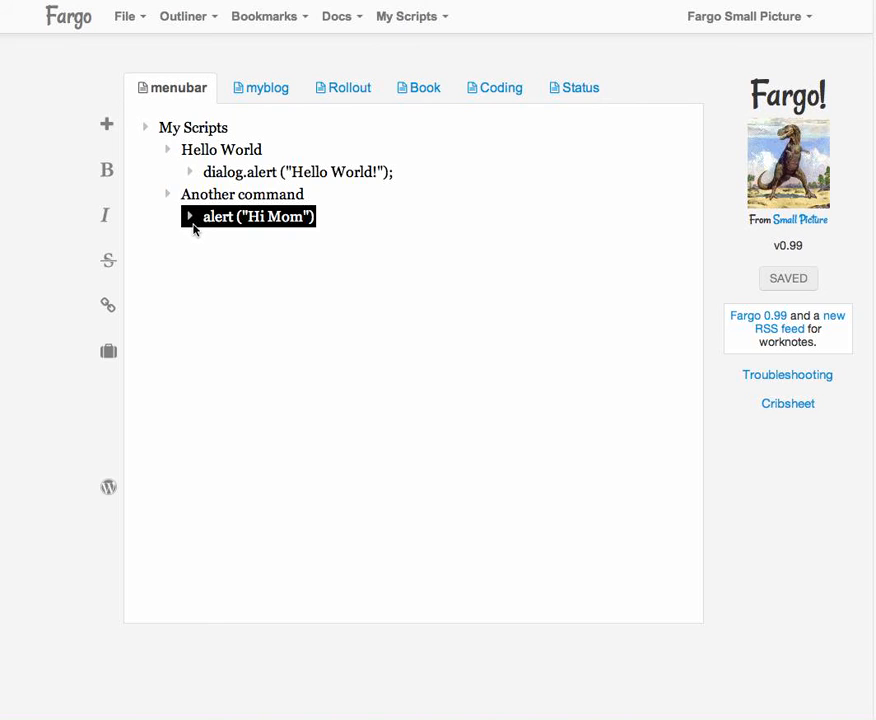
click(407, 17)
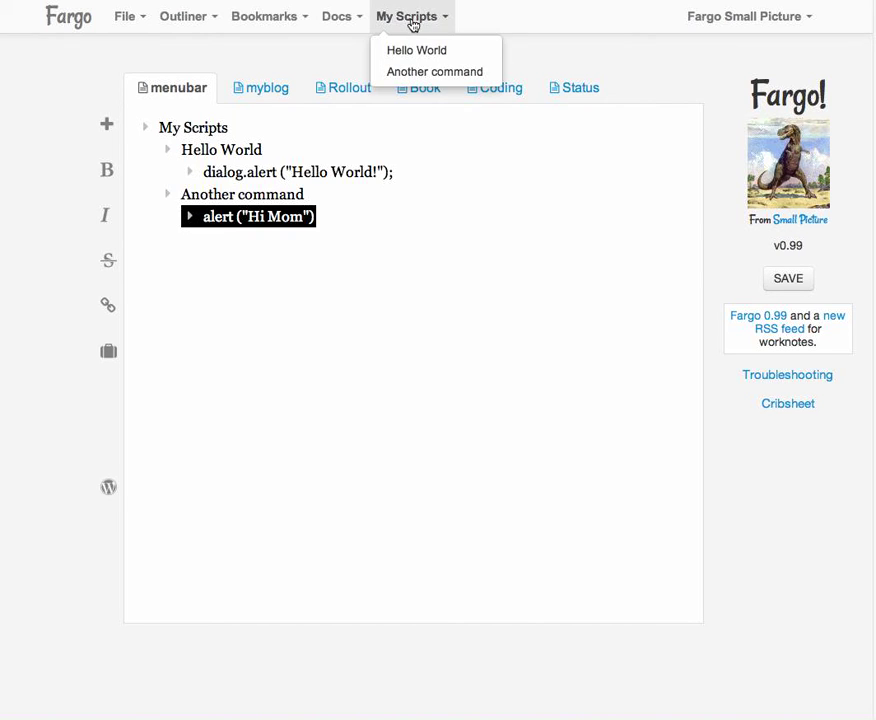
click(434, 71)
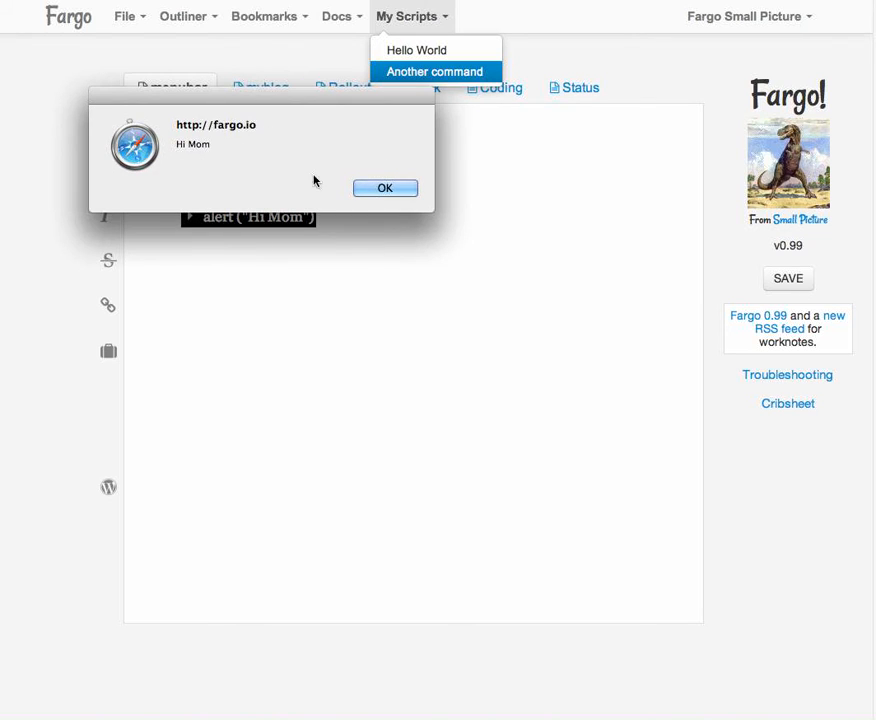
click(385, 188)
Delete Another command and paste the Expand each subhead script after Hello World.
click(166, 195)
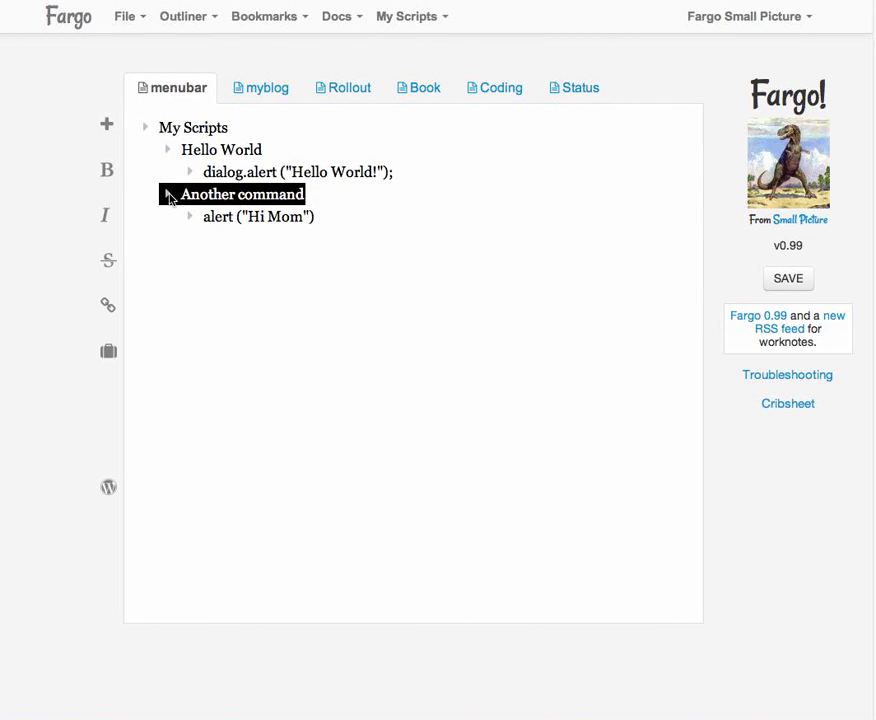
key(ctrl+BackSpace)
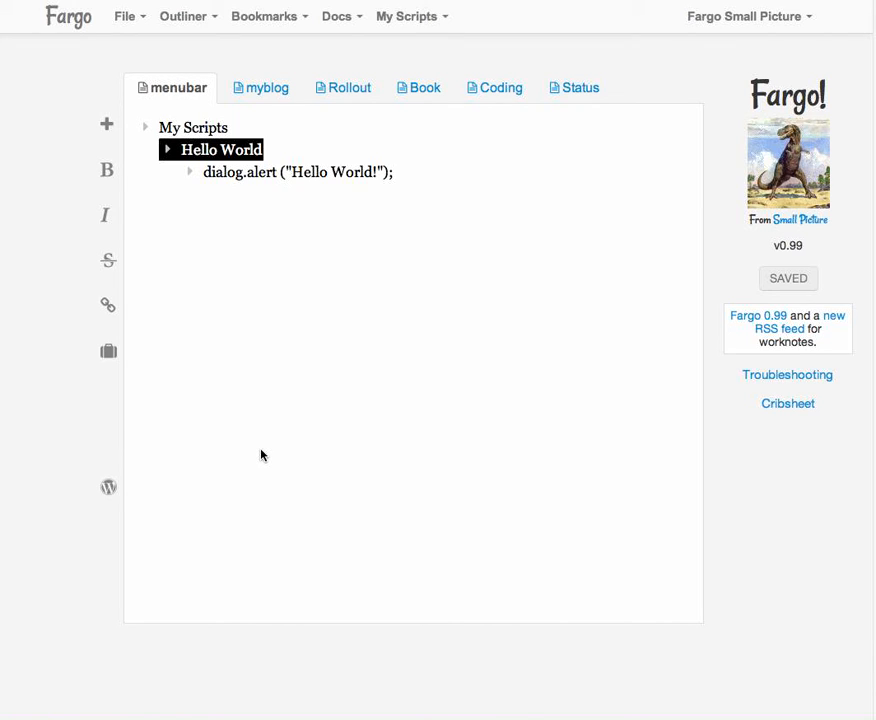
key(ctrl+v)
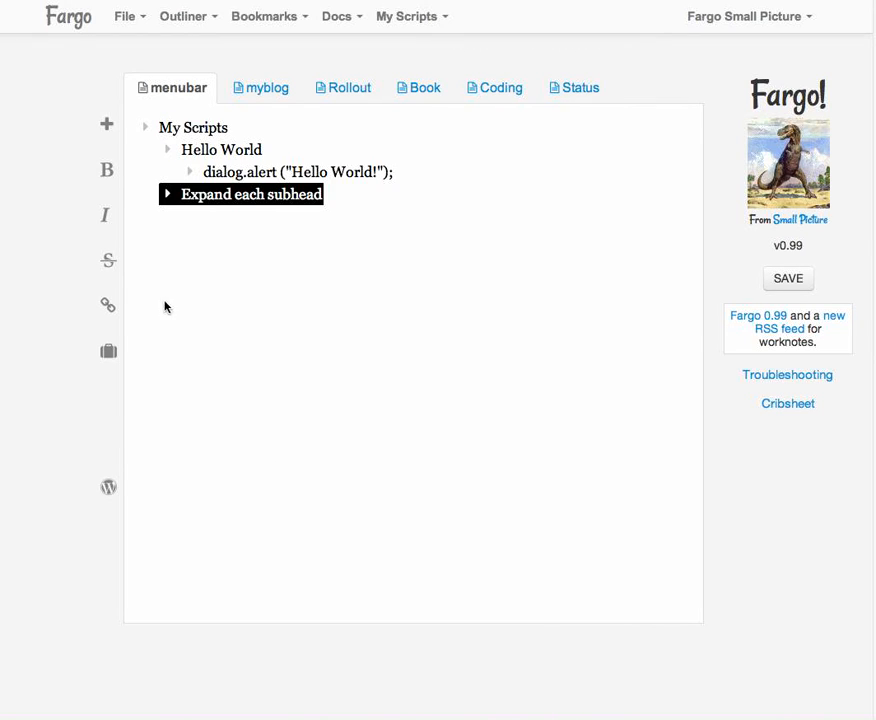
Expand every code level of the script: the if, while (true) and nested if blocks.
double_click(166, 195)
double_click(189, 217)
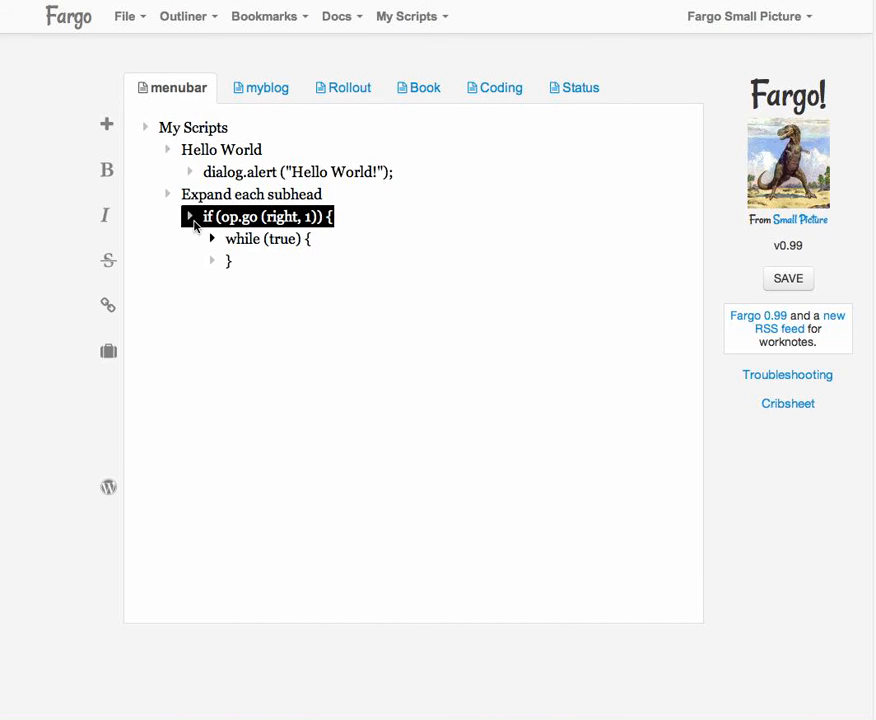
double_click(210, 240)
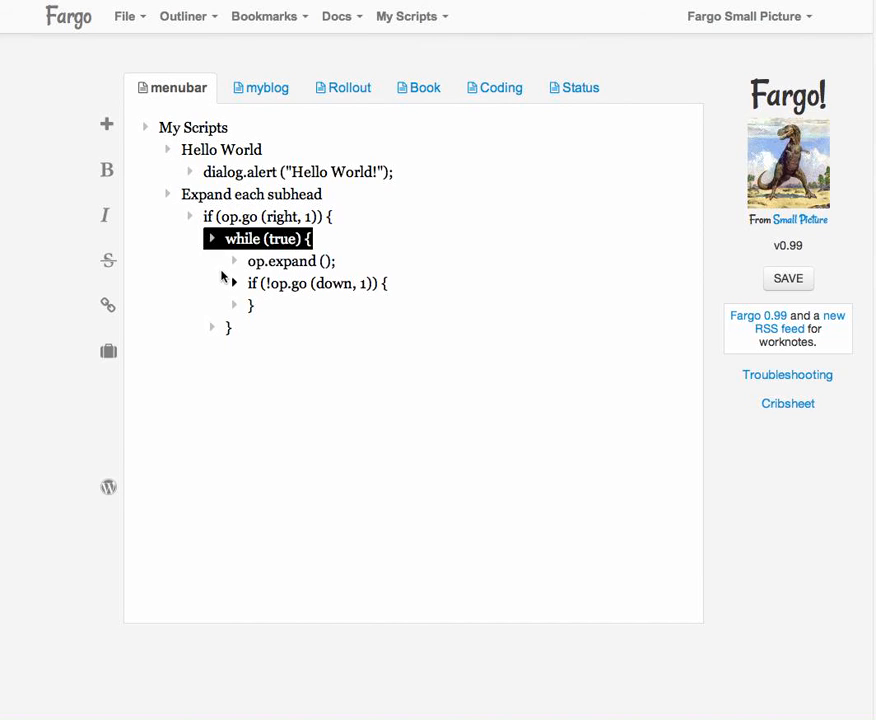
double_click(235, 284)
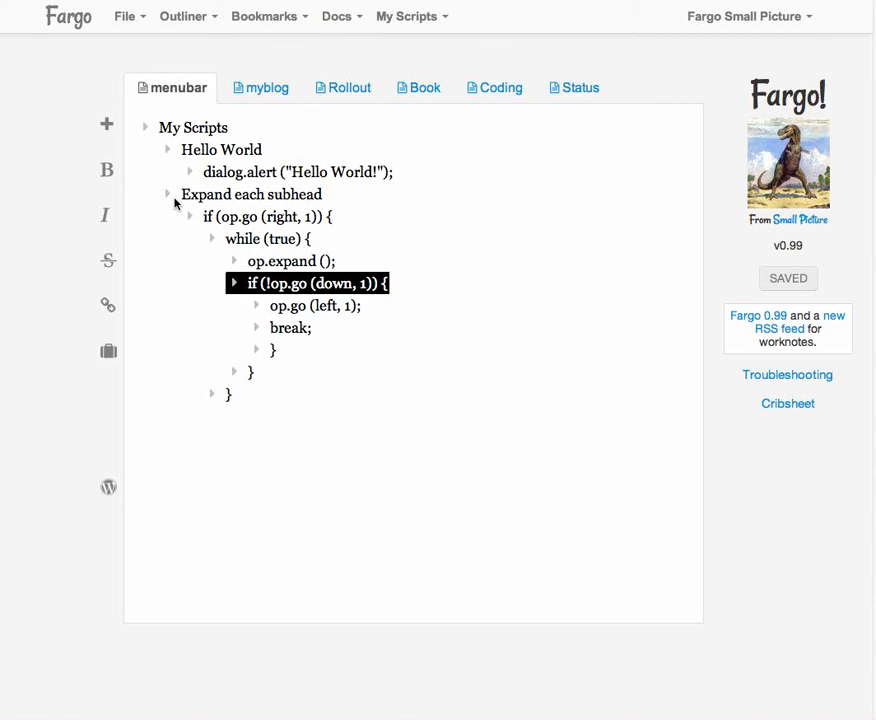
click(176, 198)
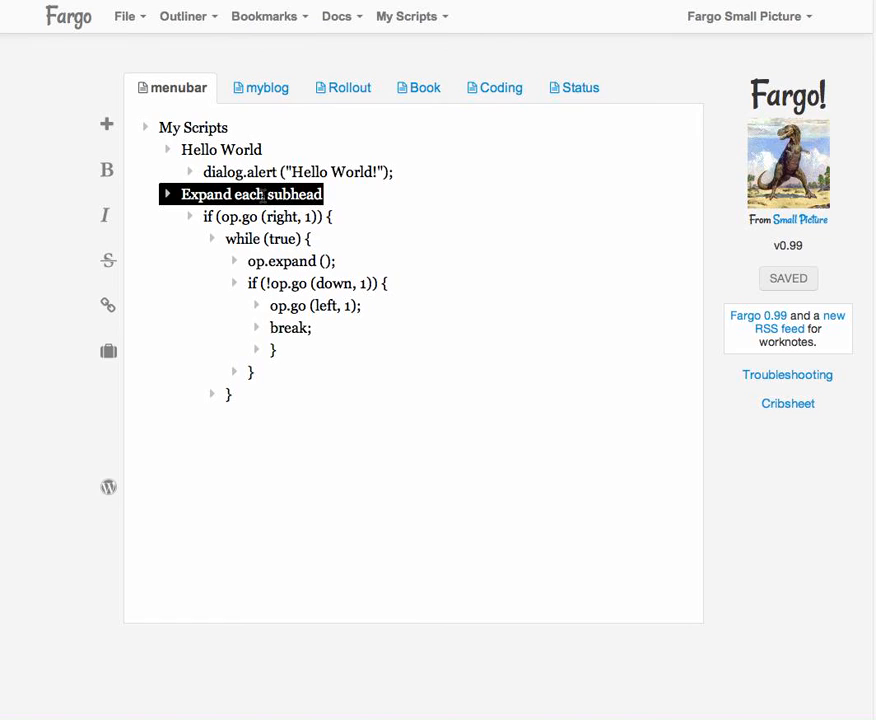
In myblog, expand July 2013 and run Expand each subhead so every day shows its posts.
click(264, 88)
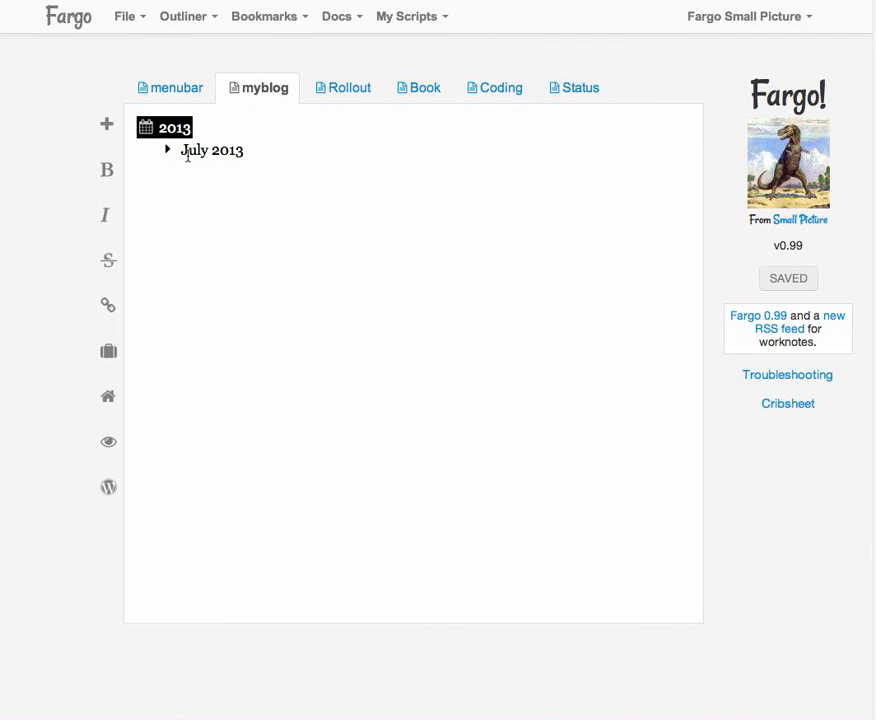
click(169, 153)
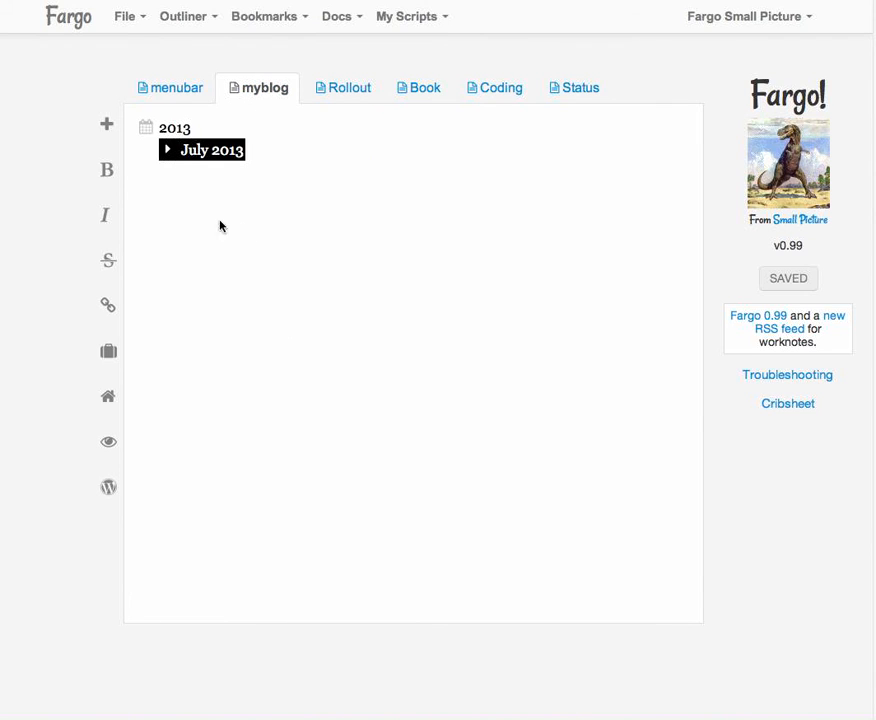
double_click(168, 152)
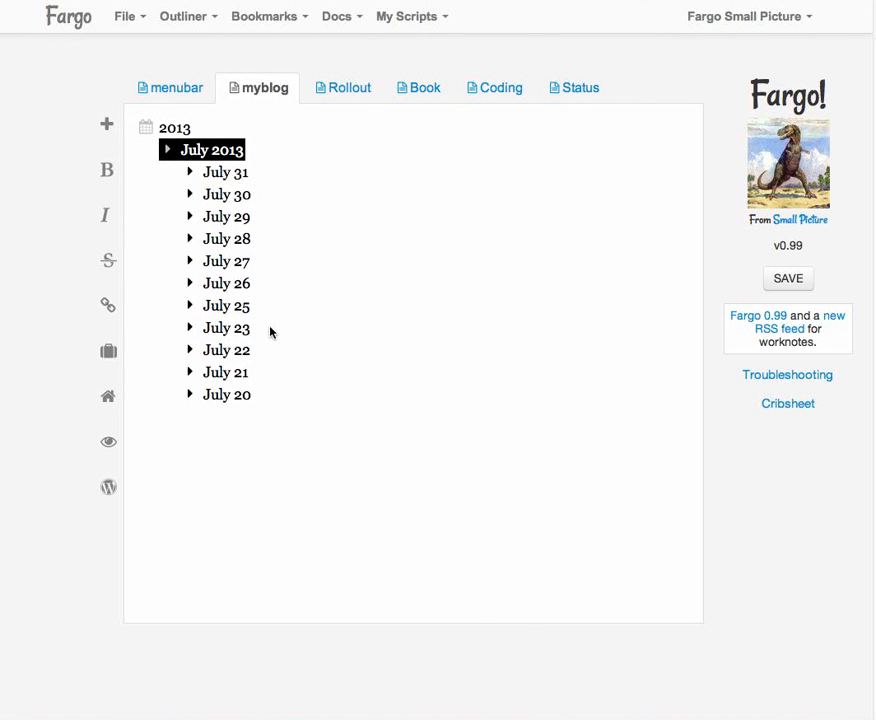
click(407, 16)
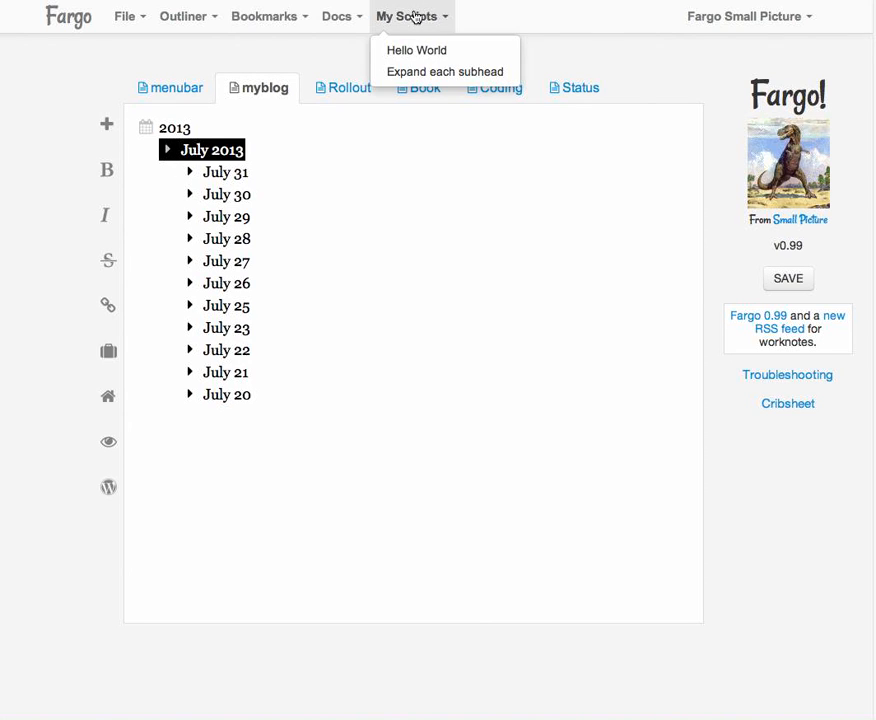
click(463, 72)
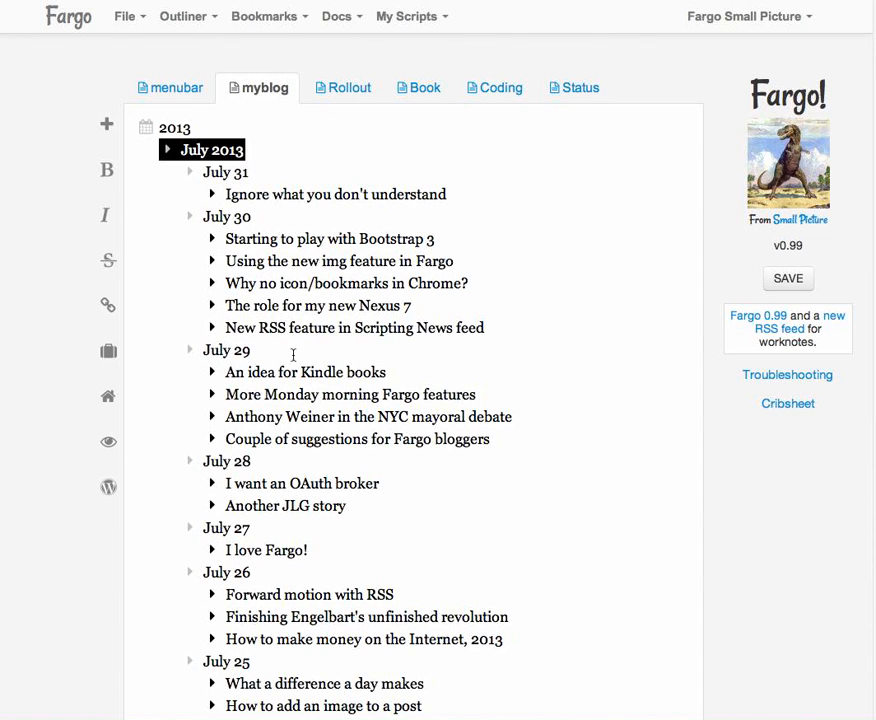
Collapse July 2013 to one line and run Expand each subhead again.
double_click(168, 150)
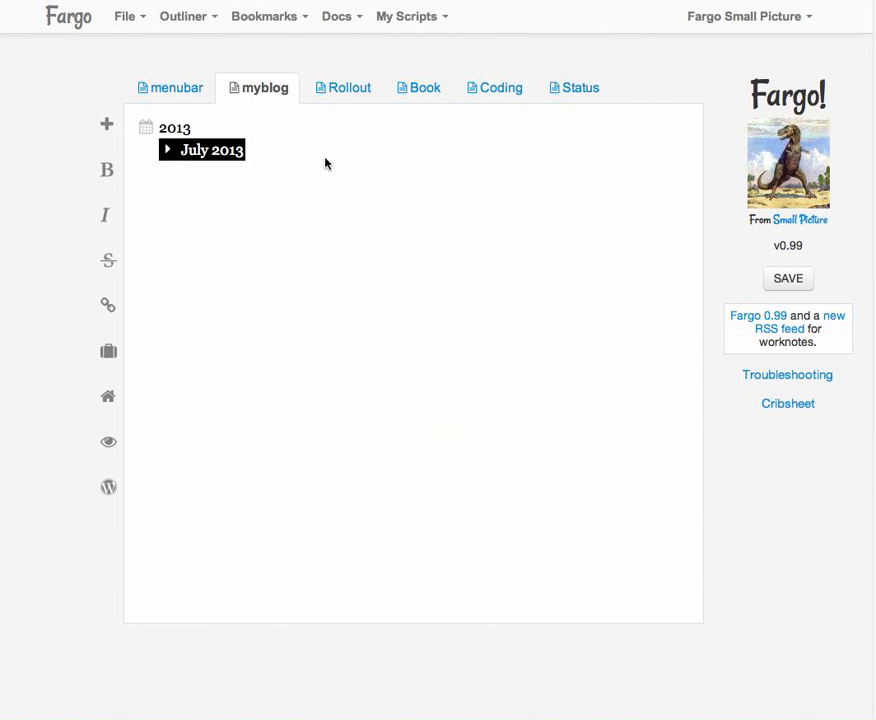
click(410, 22)
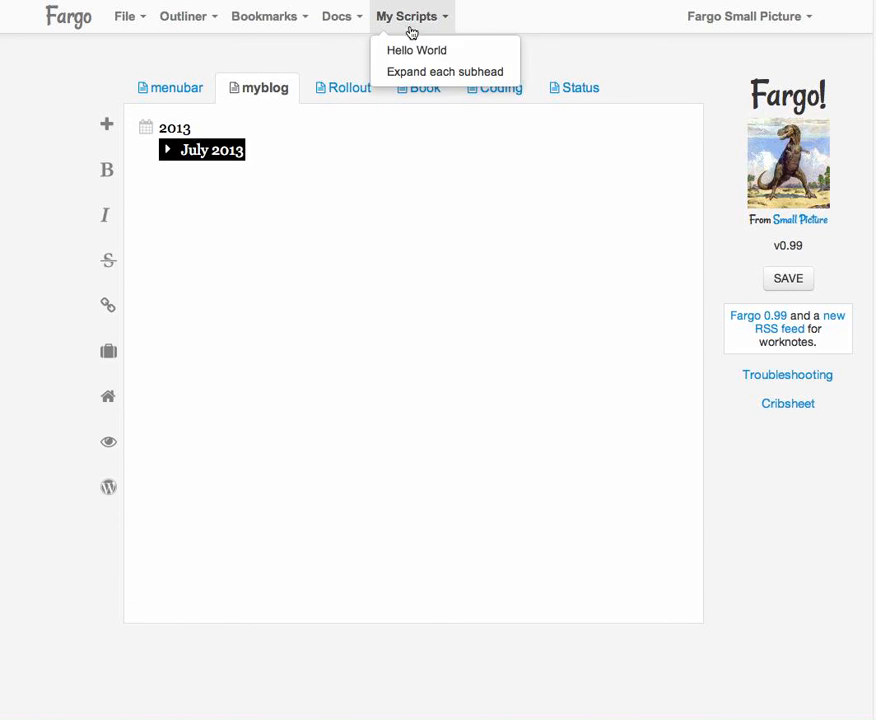
click(444, 71)
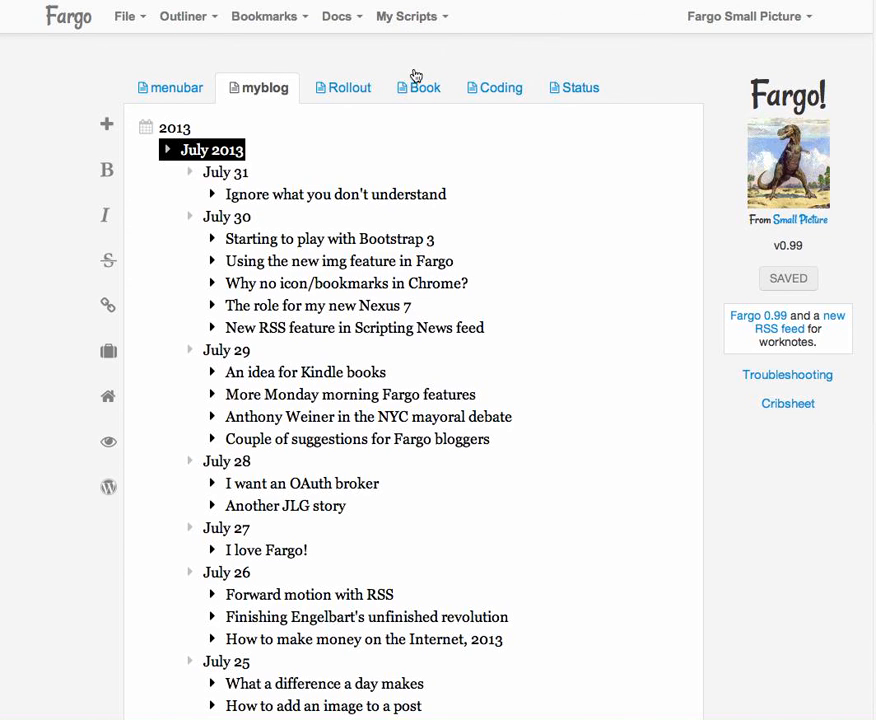